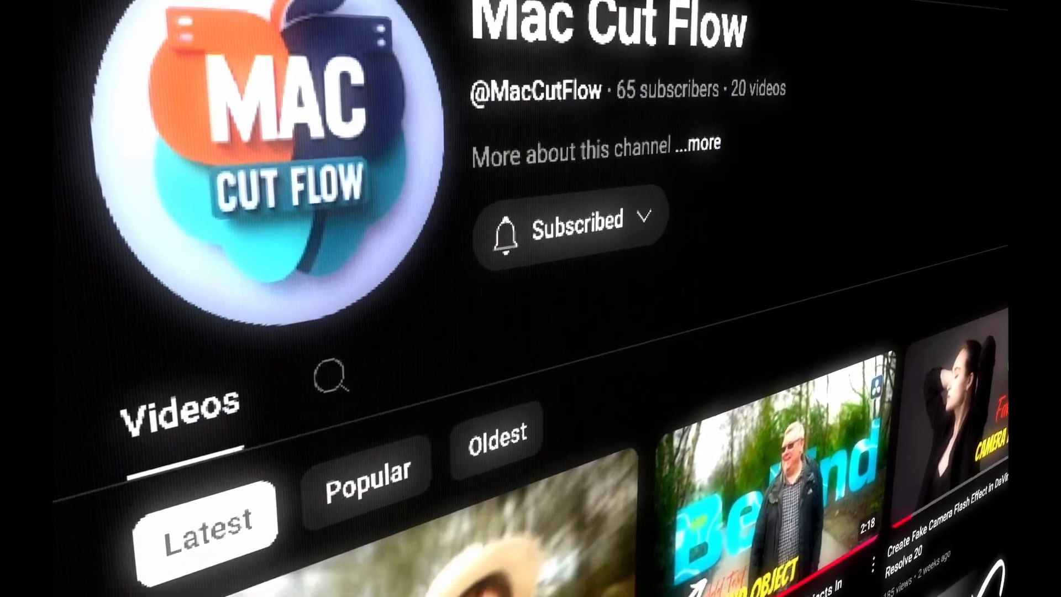
- Search Google Images for "RGB pixel Pattern" and open the context options of the 123RF pattern image
{"action": "scroll", "coordinate": [924, 577], "scroll_direction": "down", "scroll_amount": 10}
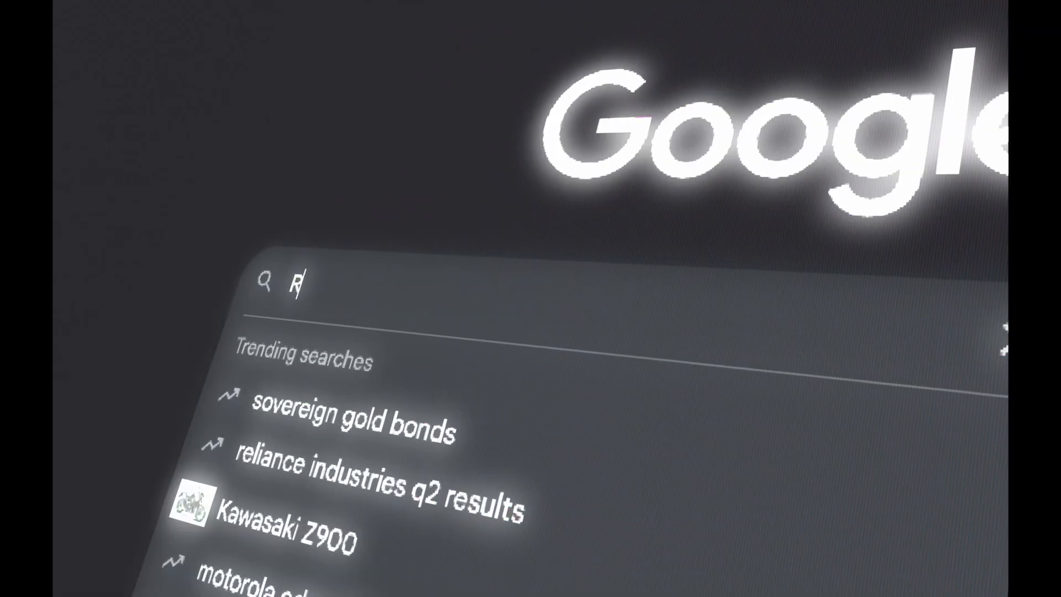
{"action": "type", "text": "GB pixel Patter"}
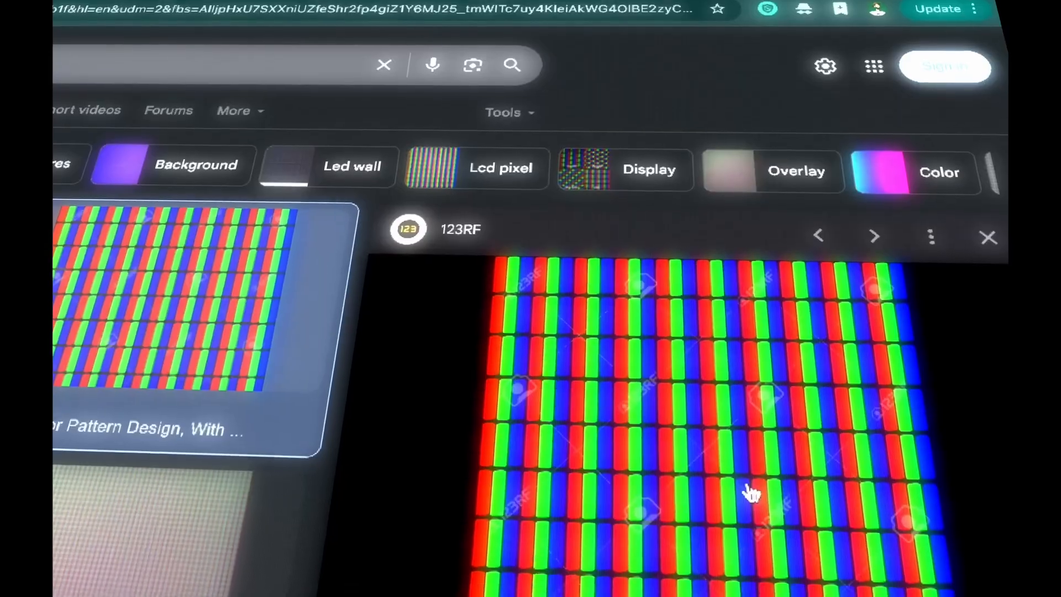
{"action": "right_click", "coordinate": [749, 490]}
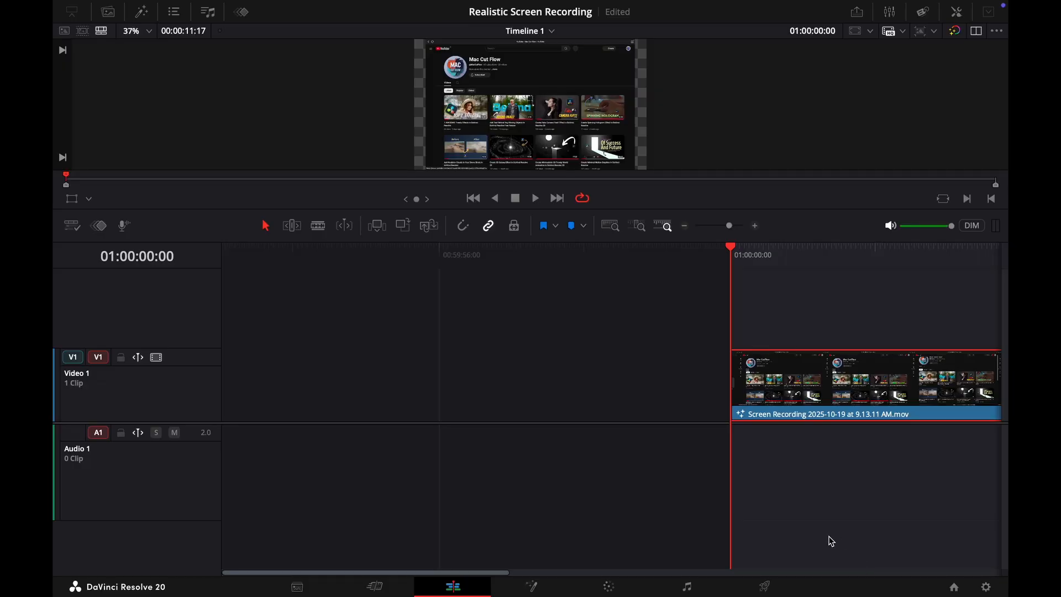
- Preview the screen recording clip, return to its start and open it on the Fusion page
{"action": "key", "text": "space"}
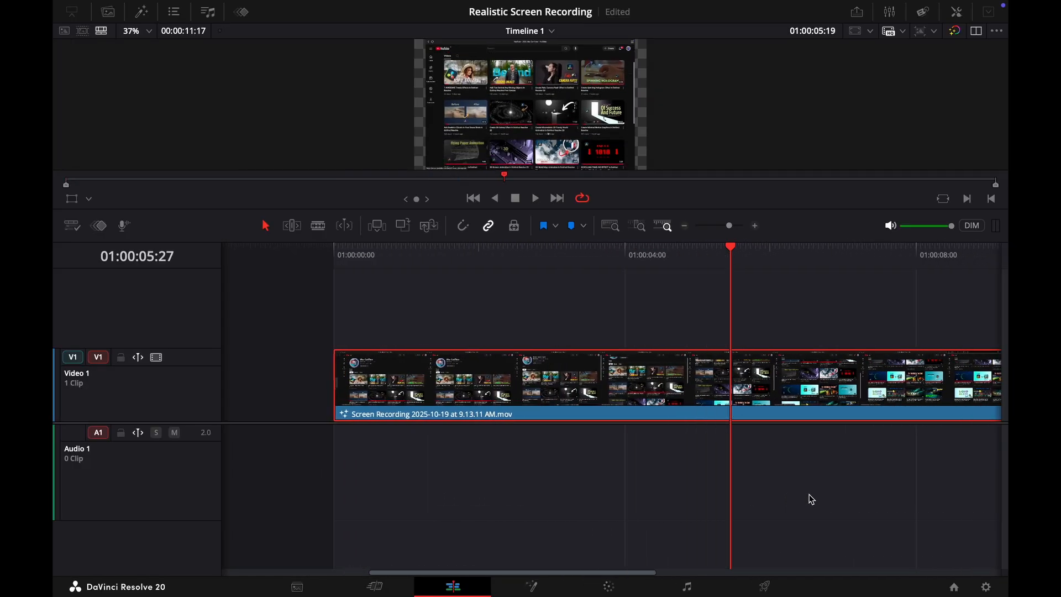
{"action": "key", "text": "Home"}
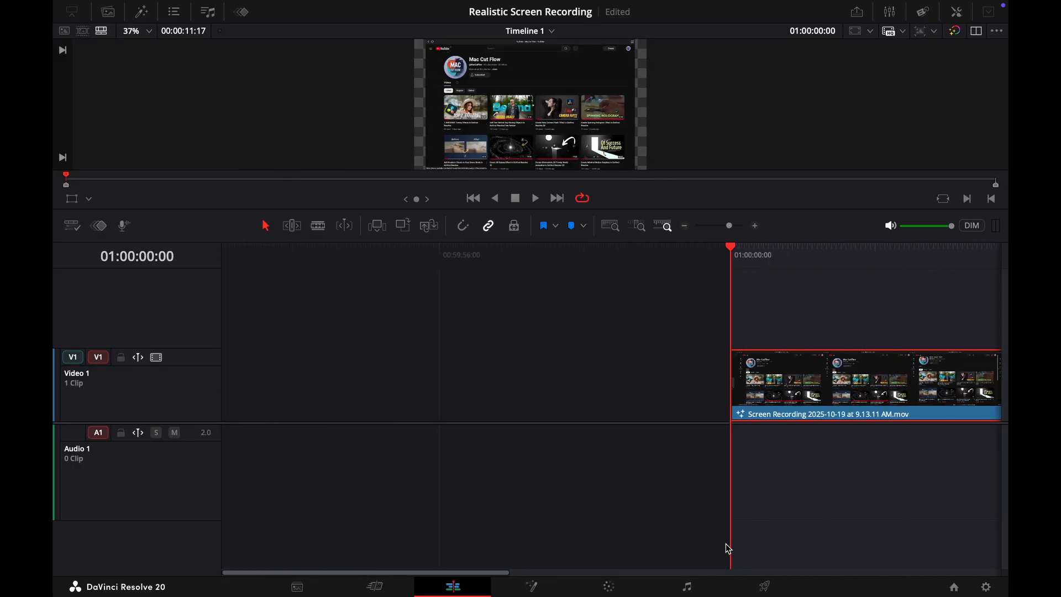
{"action": "left_click", "coordinate": [532, 586]}
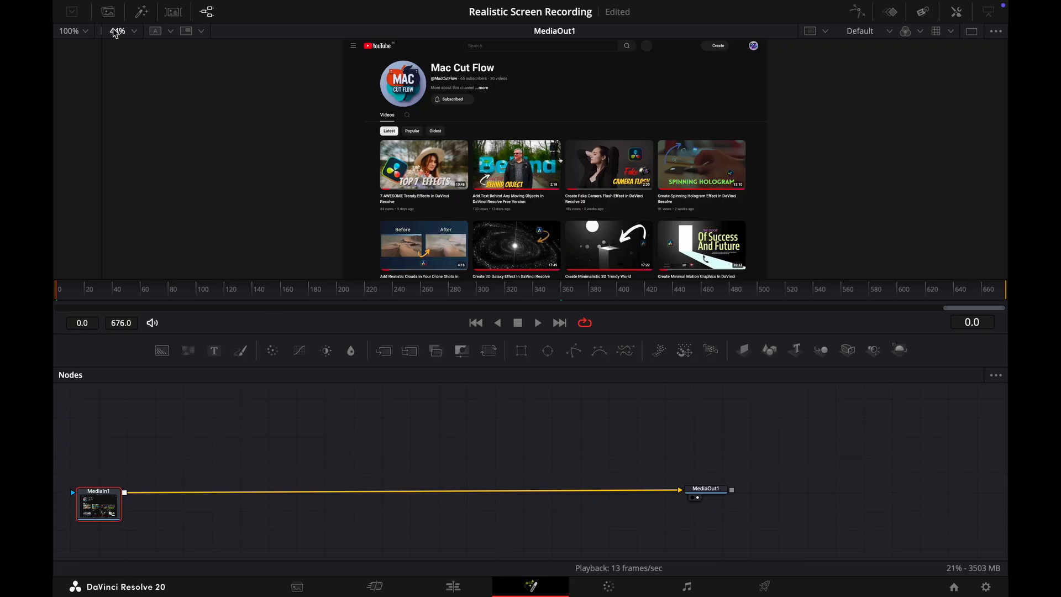
- Add the RGB Pixel Pattern image from the media pool to the node graph and merge it over MediaIn1
{"action": "left_click", "coordinate": [107, 11]}
{"action": "left_click_drag", "start_coordinate": [224, 80], "coordinate": [374, 399]}
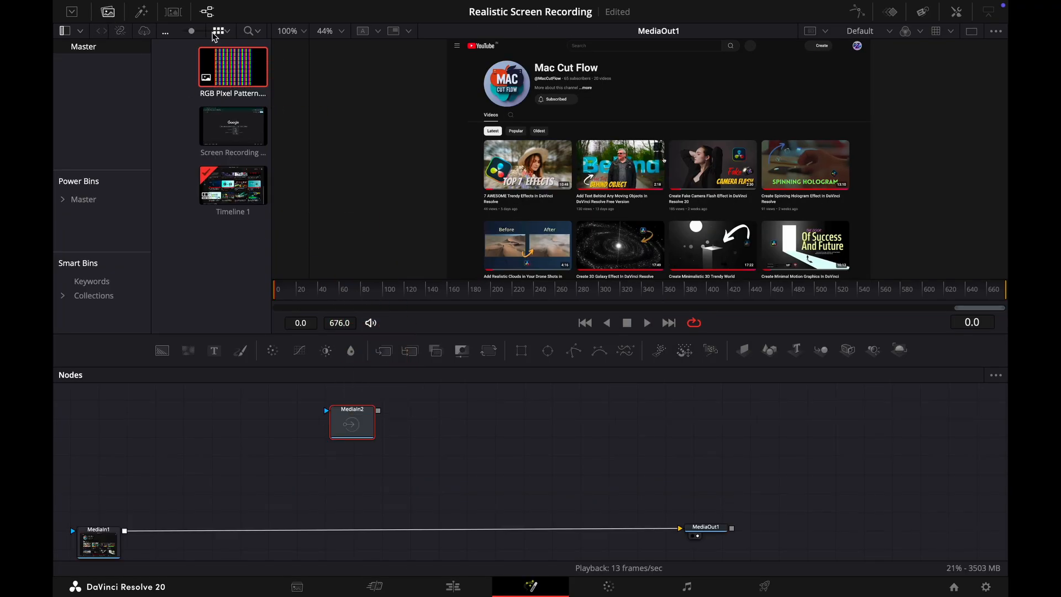
{"action": "left_click", "coordinate": [108, 15]}
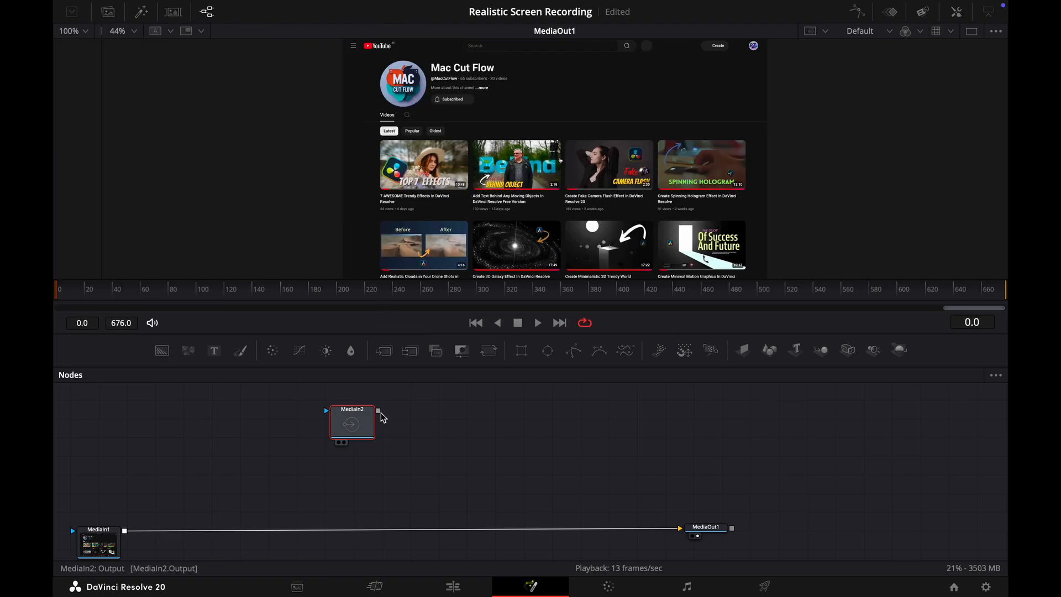
{"action": "left_click_drag", "start_coordinate": [380, 412], "coordinate": [127, 533]}
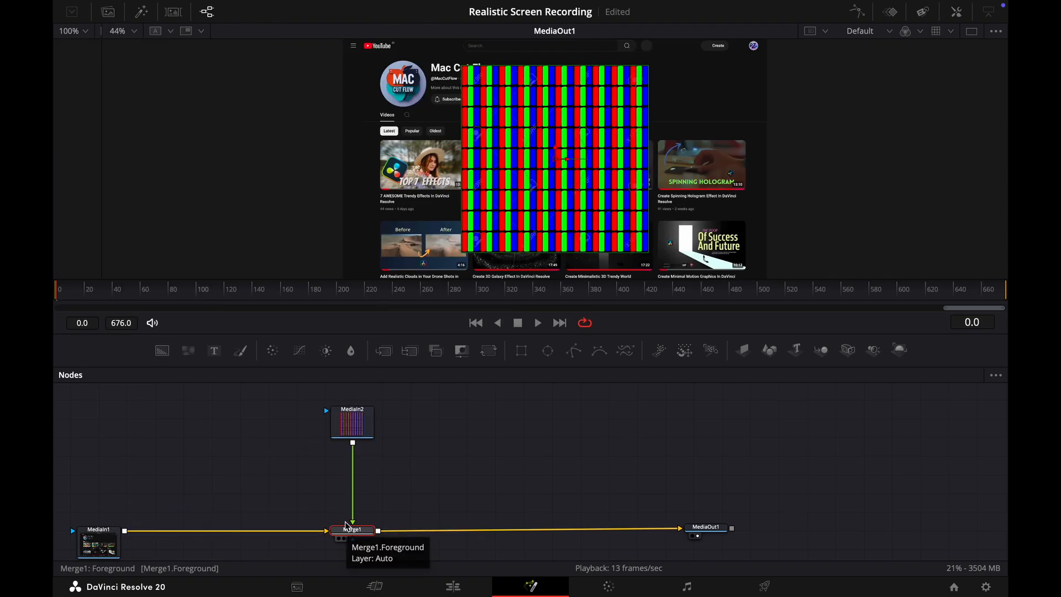
- Set Merge1's edges to Wrap and its apply mode to Screen
{"action": "left_click", "coordinate": [957, 11]}
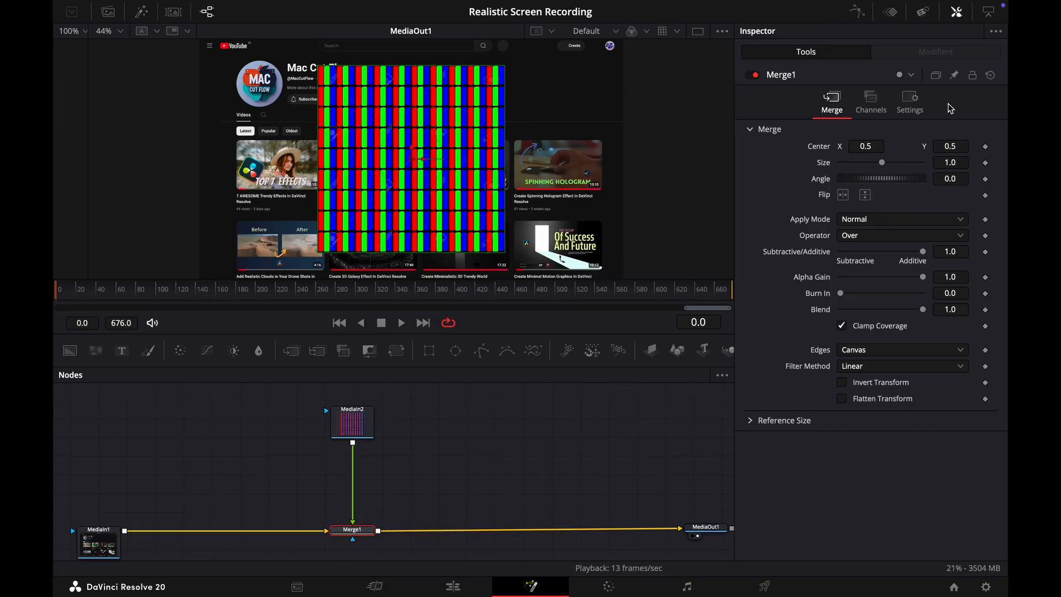
{"action": "left_click", "coordinate": [890, 354]}
{"action": "left_click", "coordinate": [883, 382]}
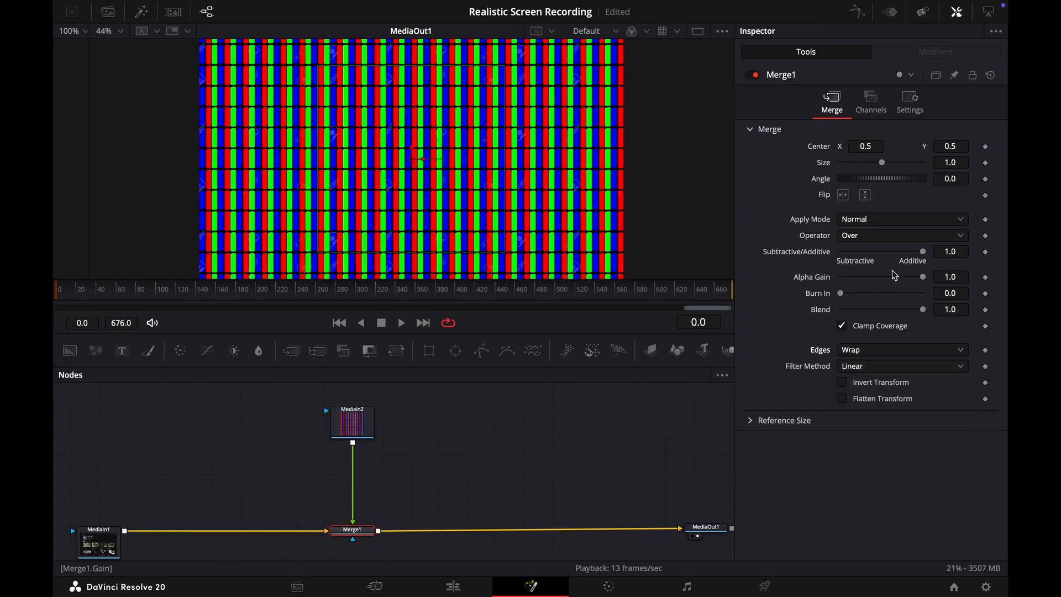
{"action": "left_click", "coordinate": [954, 217]}
{"action": "left_click", "coordinate": [896, 250]}
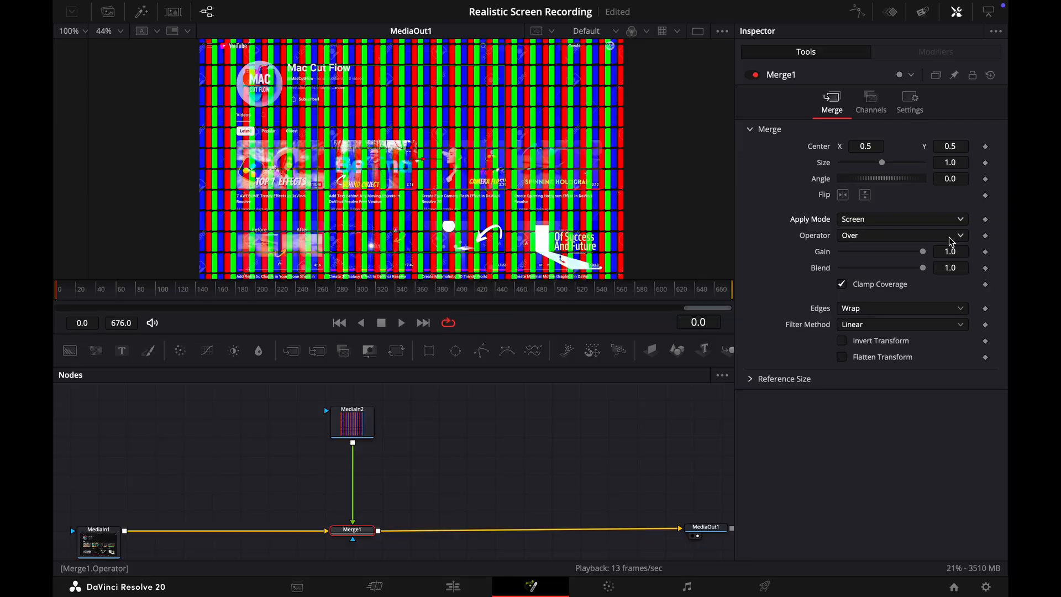
- Shrink the merged pixel pattern to size 0.02 and lower its blend to about 0.197
{"action": "left_click_drag", "start_coordinate": [885, 168], "coordinate": [842, 166]}
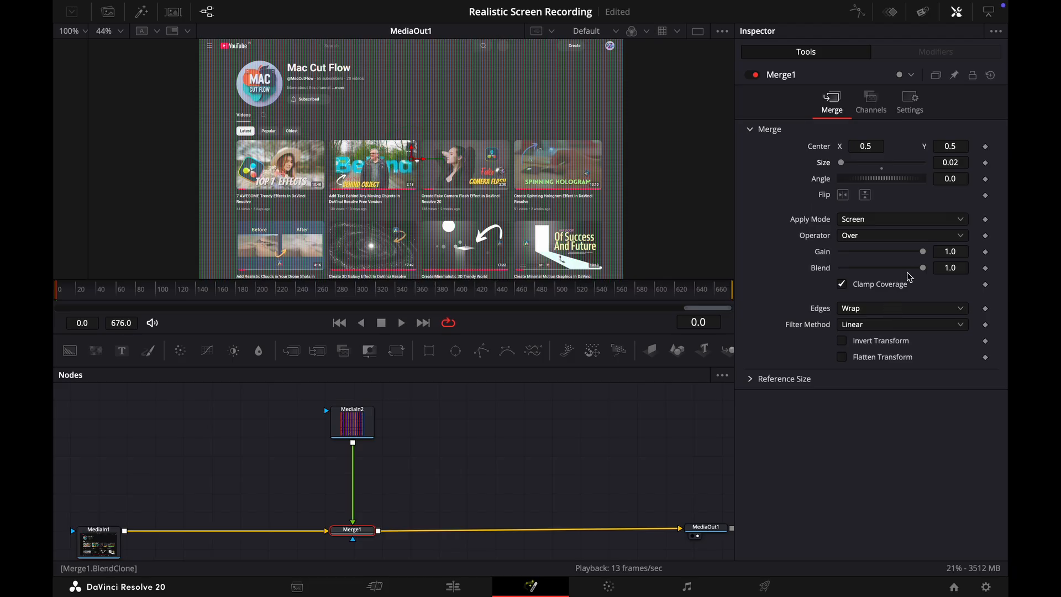
{"action": "left_click_drag", "start_coordinate": [923, 272], "coordinate": [857, 276]}
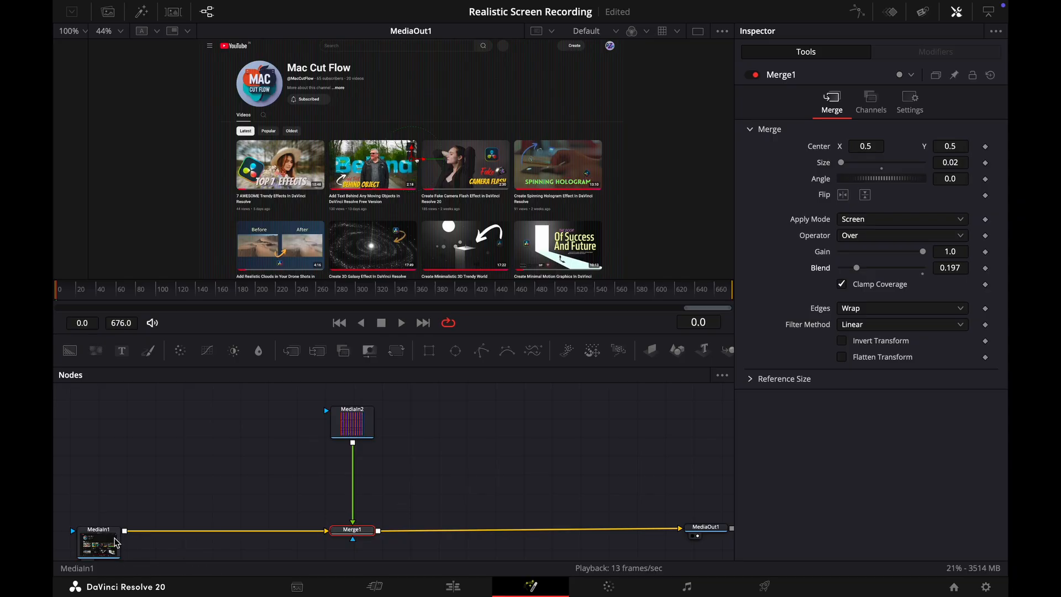
- Insert a Mosaic Blur node between MediaIn1 and Merge1
{"action": "left_click", "coordinate": [116, 543]}
{"action": "key", "text": "shift+space"}
{"action": "type", "text": "Glo"}
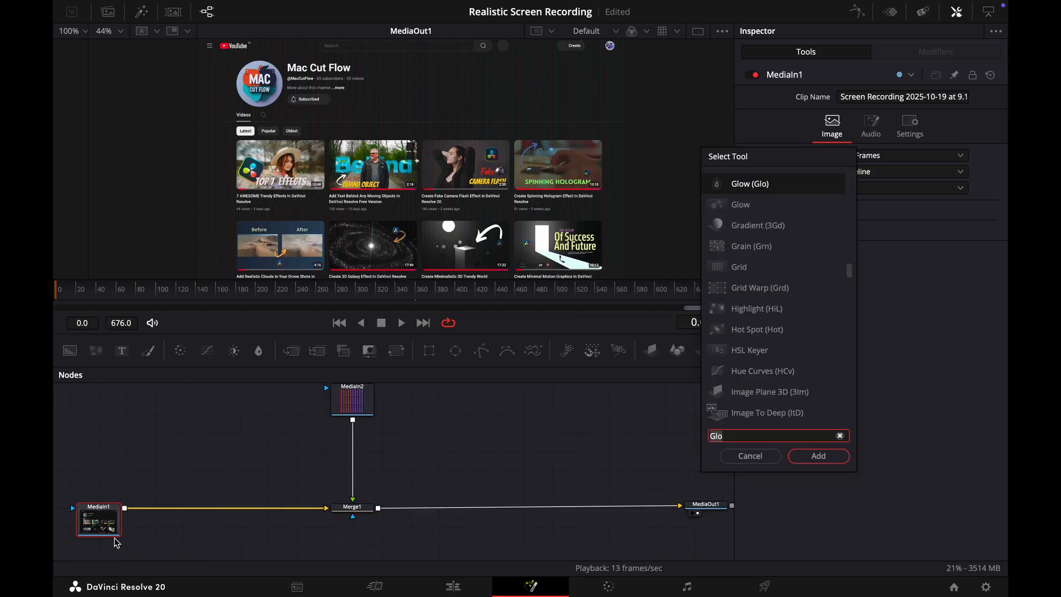
{"action": "key", "text": "BackSpace"}
{"action": "key", "text": "BackSpace"}
{"action": "key", "text": "BackSpace"}
{"action": "type", "text": "mosaic"}
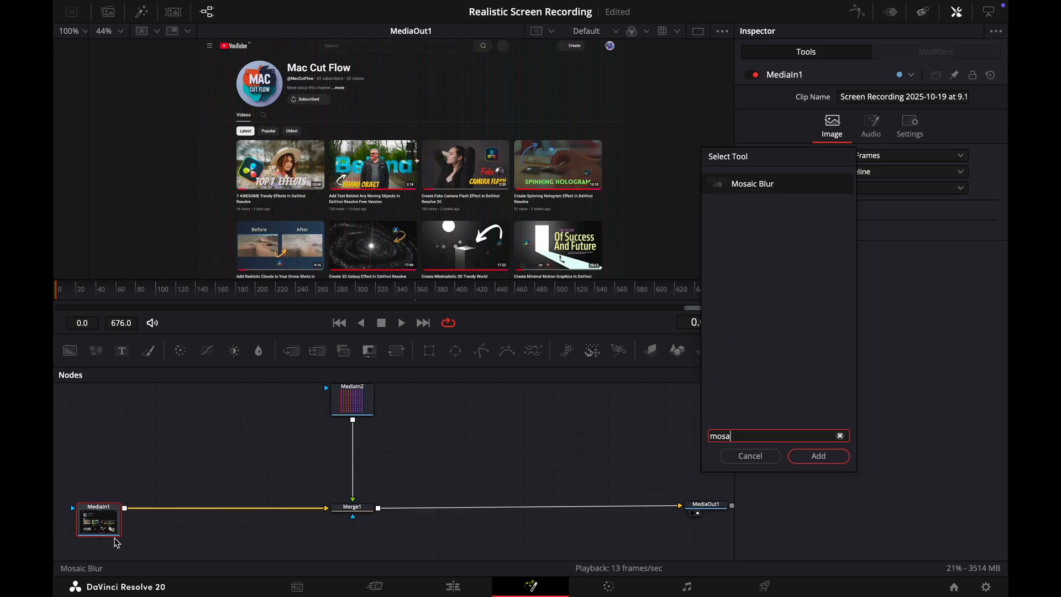
{"action": "key", "text": "Return"}
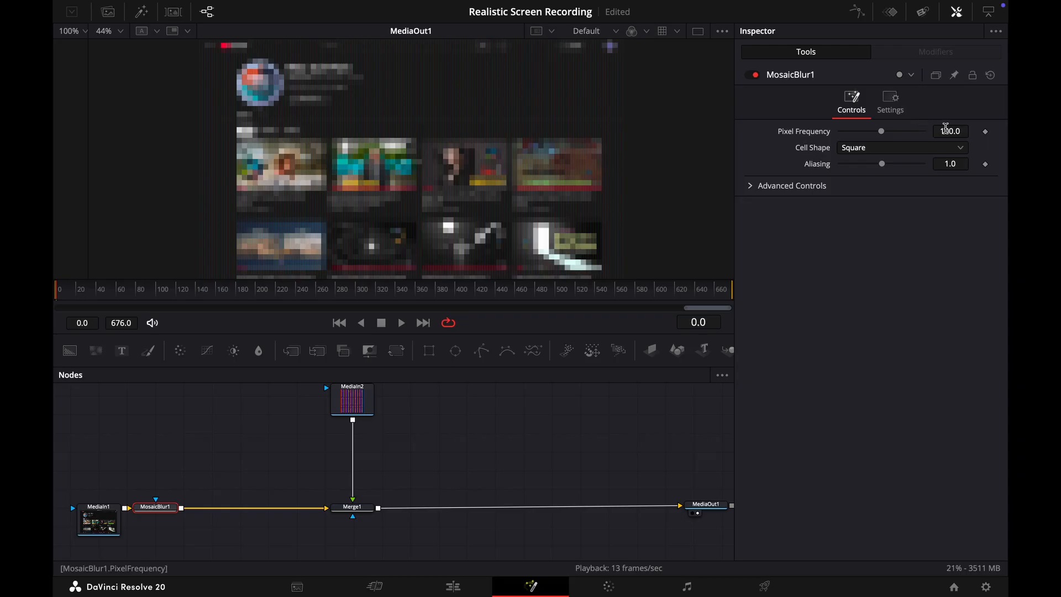
- Set the Mosaic Blur's pixel frequency to 2000
{"action": "left_click", "coordinate": [955, 131]}
{"action": "type", "text": "2000"}
{"action": "key", "text": "Tab"}
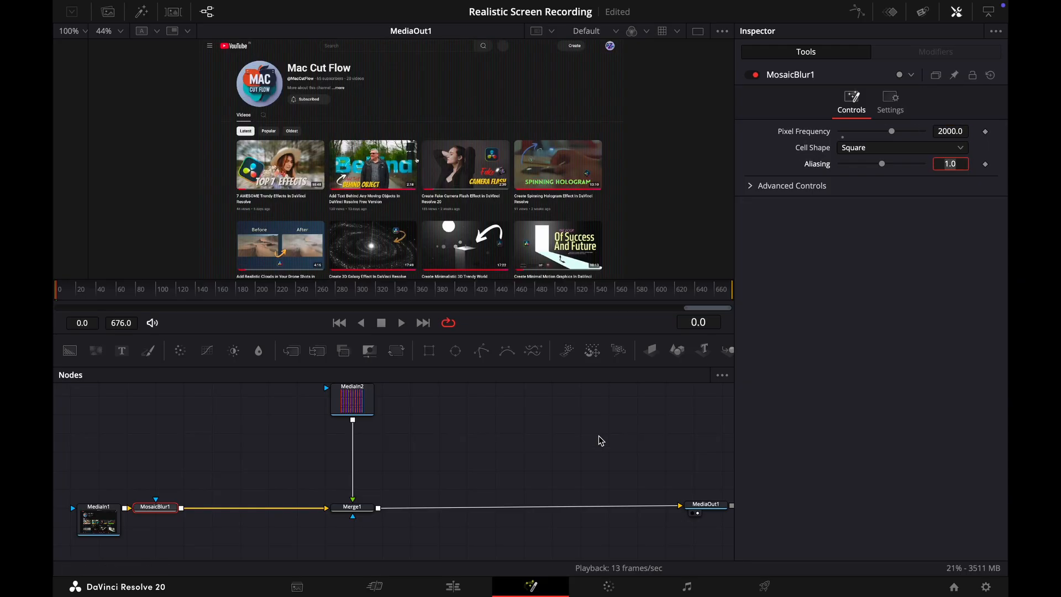
- Add a Brightness/Contrast node after Merge1 with gain 1.25 and lift about -0.17
{"action": "left_click", "coordinate": [370, 513]}
{"action": "key", "text": "shift+space"}
{"action": "type", "text": "mosabc"}
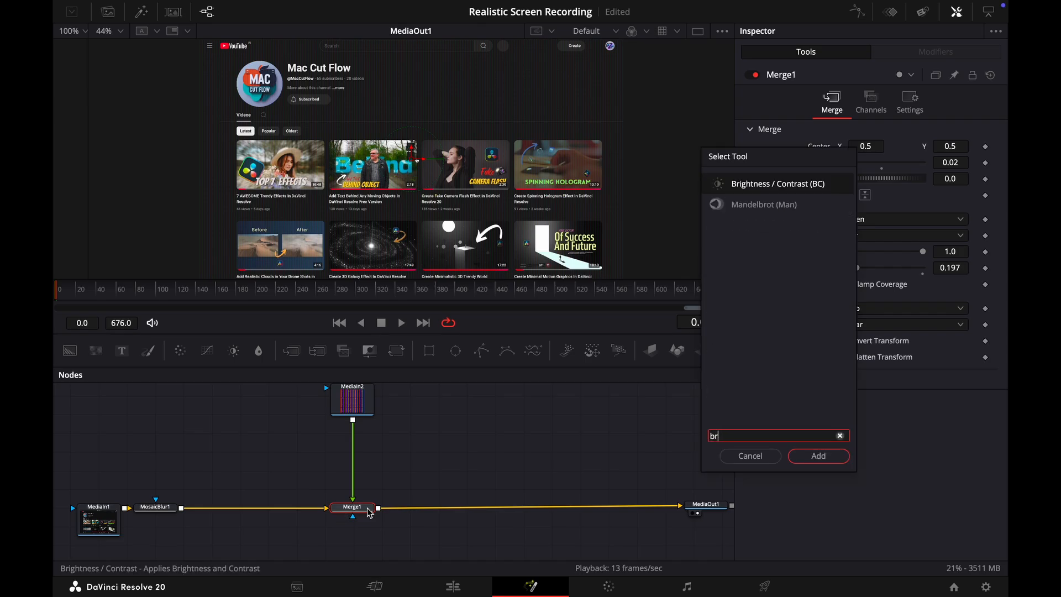
{"action": "key", "text": "Return"}
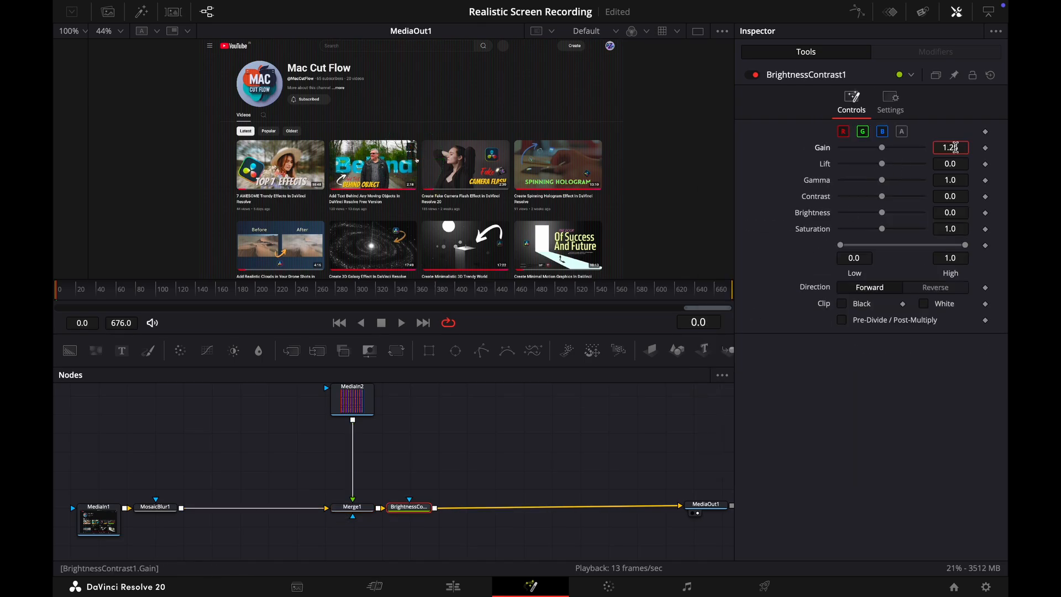
{"action": "key", "text": "Tab"}
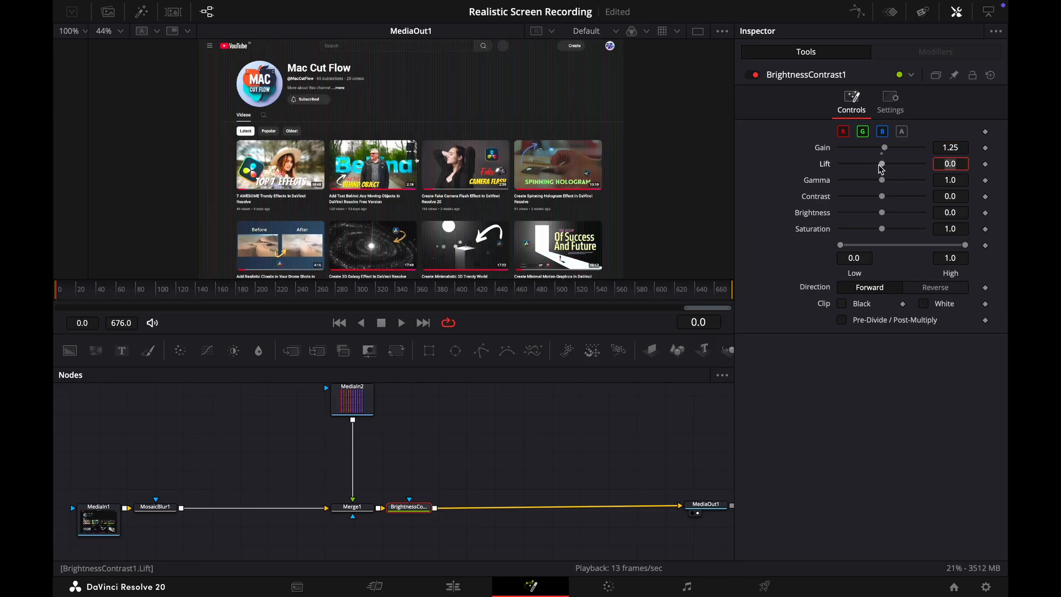
{"action": "left_click_drag", "start_coordinate": [881, 168], "coordinate": [872, 167]}
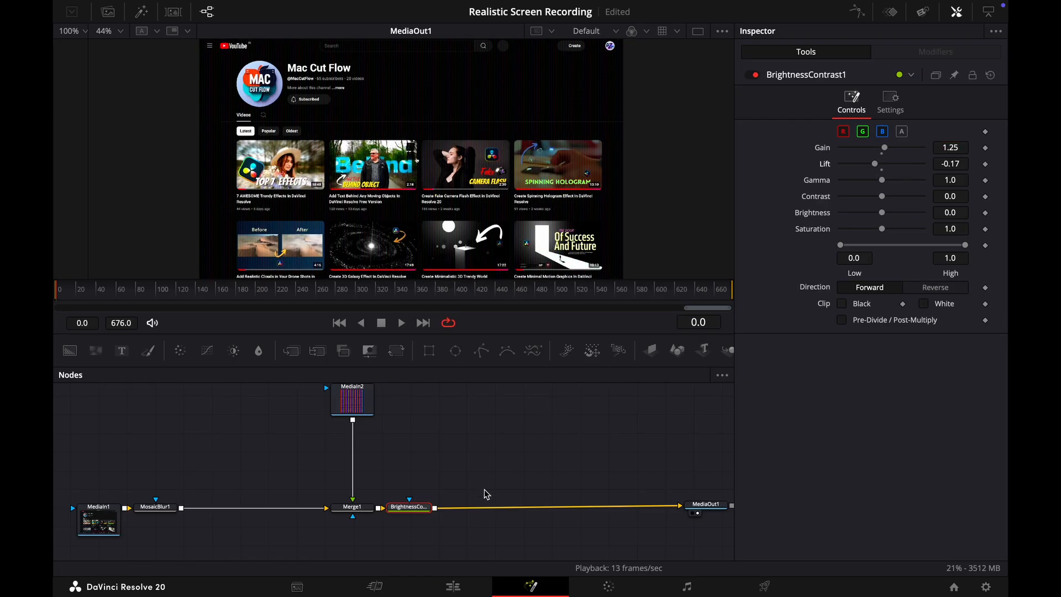
- Add a Glow (Glo) node after the Brightness/Contrast node and reduce its glow to about 0.646
{"action": "key", "text": "shift+space"}
{"action": "type", "text": "br"}
{"action": "key", "text": "BackSpace"}
{"action": "key", "text": "BackSpace"}
{"action": "type", "text": "glow"}
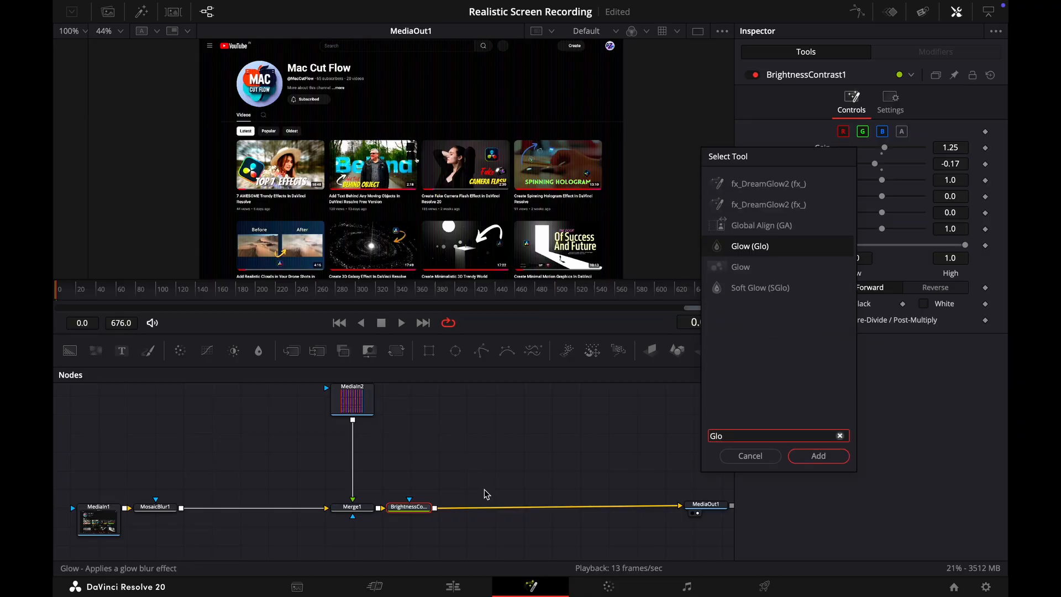
{"action": "key", "text": "Return"}
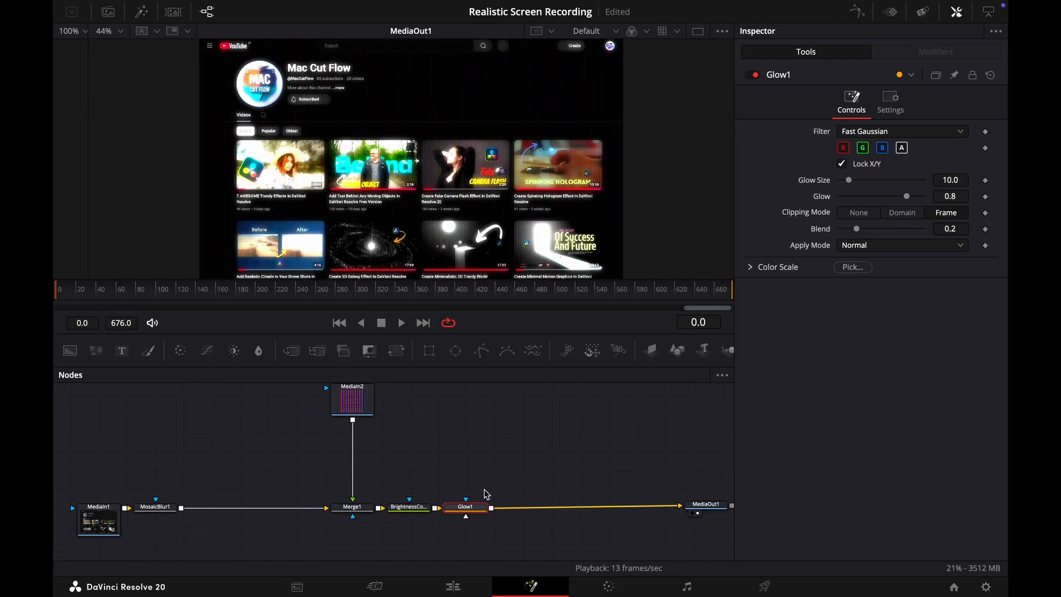
{"action": "left_click", "coordinate": [909, 199]}
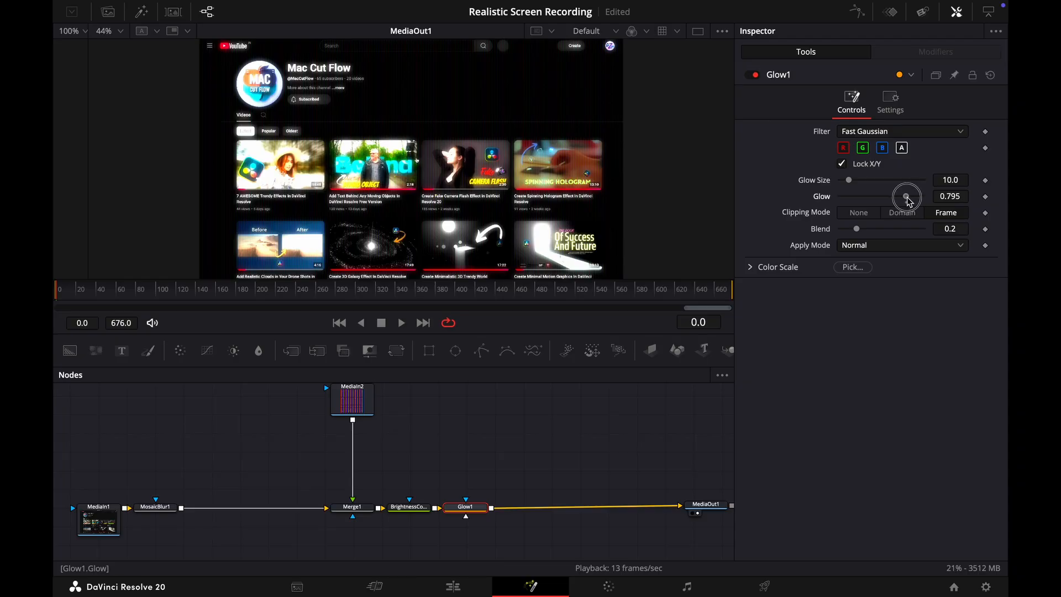
{"action": "left_click_drag", "start_coordinate": [908, 199], "coordinate": [896, 200]}
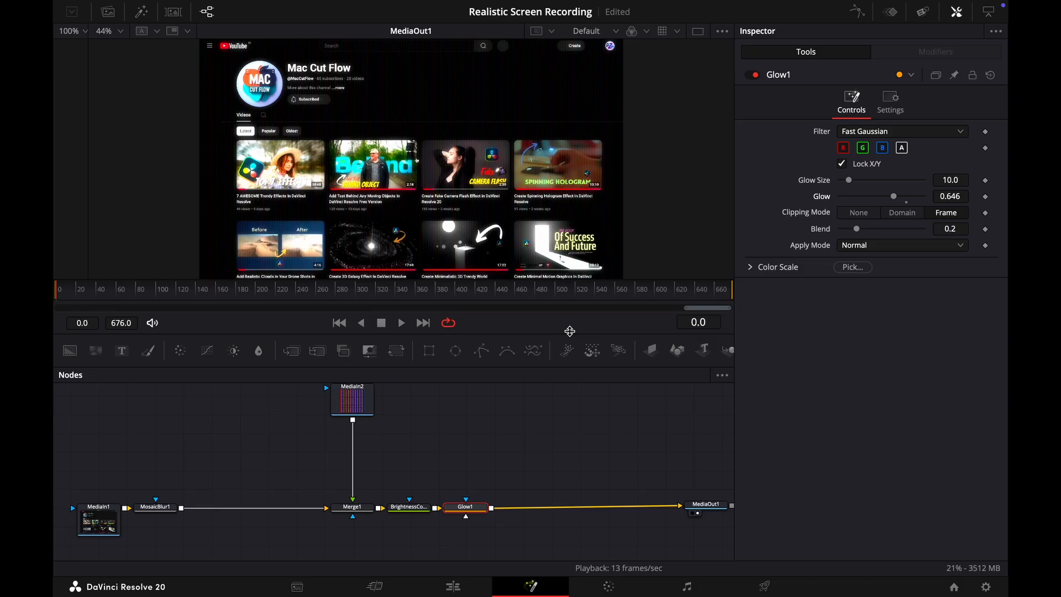
- Add a DVE node after Glow1 and rotate it to about 13.0 on X and 41.7 on Y
{"action": "key", "text": "shift+space"}
{"action": "type", "text": "Glo"}
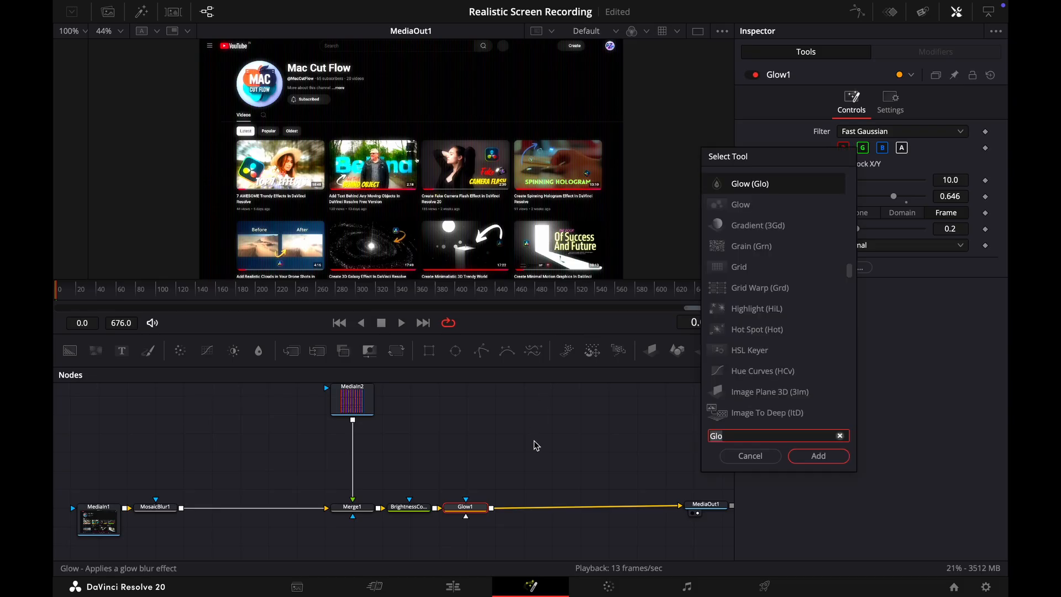
{"action": "key", "text": "BackSpace"}
{"action": "key", "text": "BackSpace"}
{"action": "key", "text": "BackSpace"}
{"action": "type", "text": "Dv"}
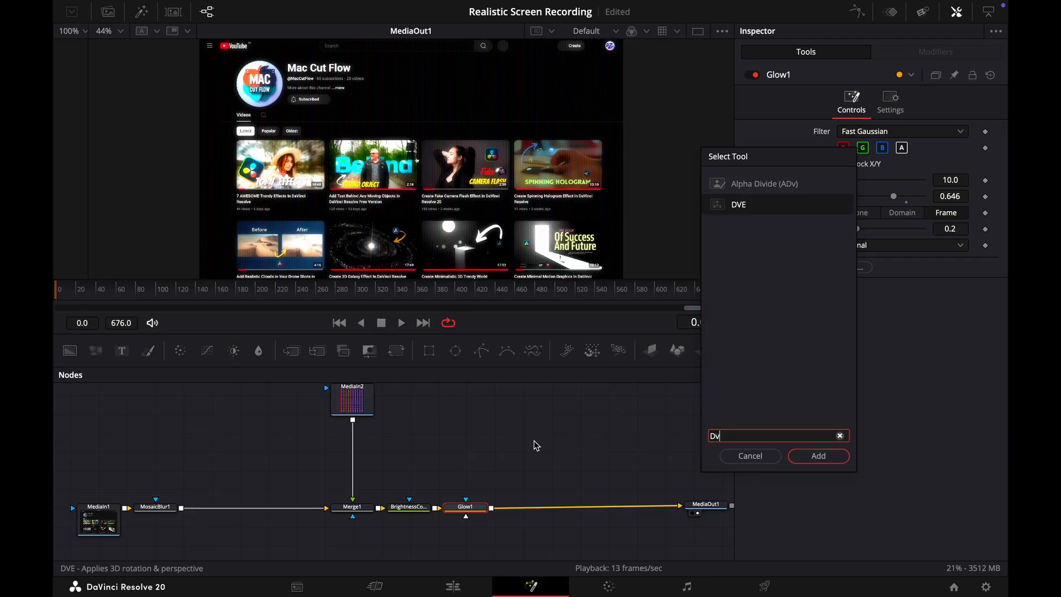
{"action": "key", "text": "Return"}
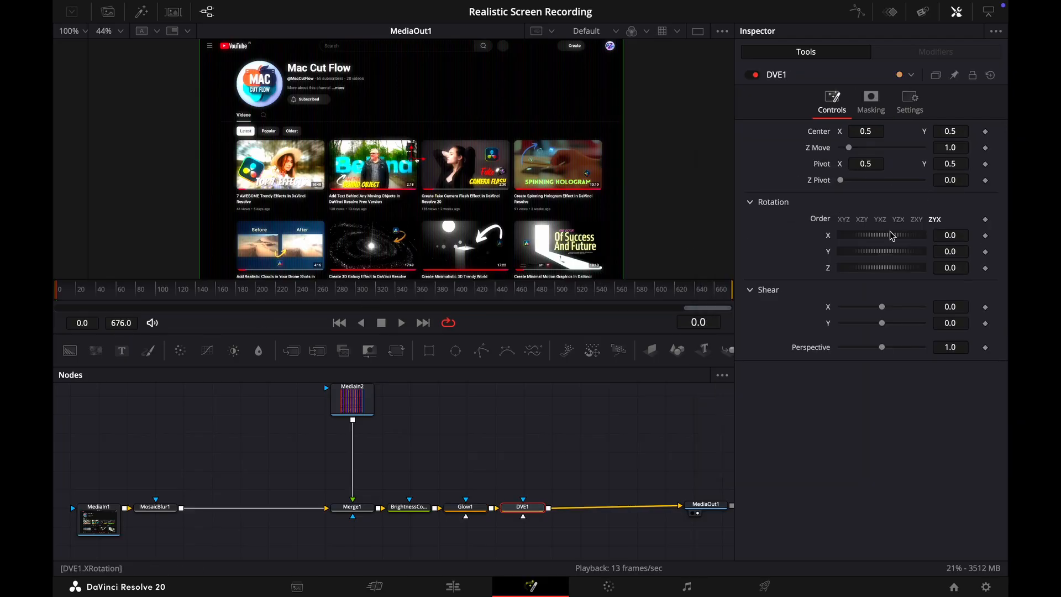
{"action": "mouse_move", "coordinate": [876, 257]}
{"action": "left_mouse_down"}
{"action": "mouse_move", "coordinate": [887, 260]}
{"action": "mouse_move", "coordinate": [886, 239]}
{"action": "left_mouse_up"}
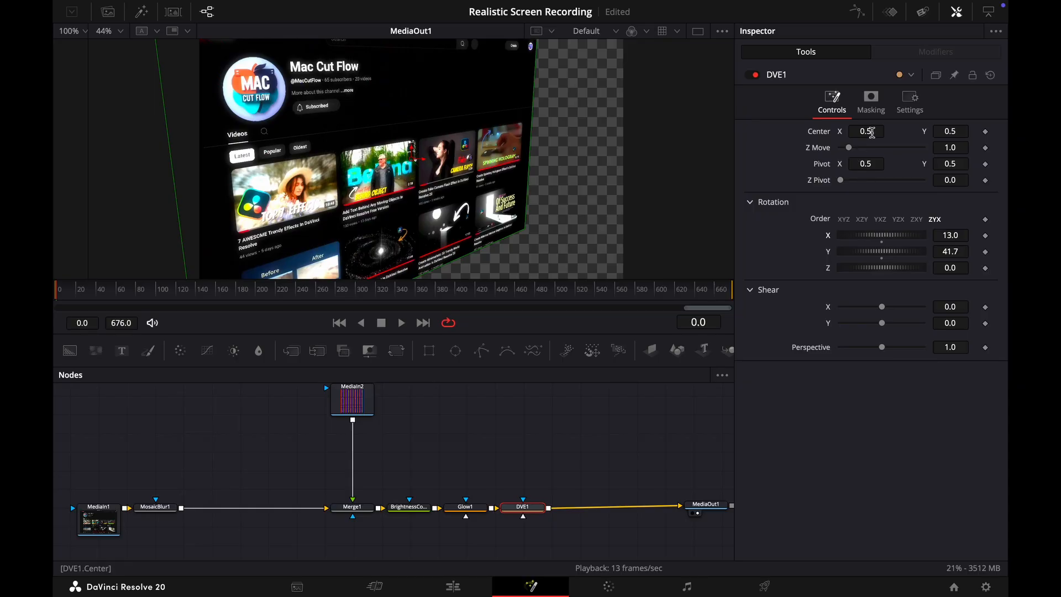
- Frame the channel logo with the DVE by setting Center to about X 0.861, Y 0.136 and Z Move to 0.55
{"action": "left_click_drag", "start_coordinate": [872, 133], "coordinate": [1050, 136]}
{"action": "left_click_drag", "start_coordinate": [583, 145], "coordinate": [637, 149]}
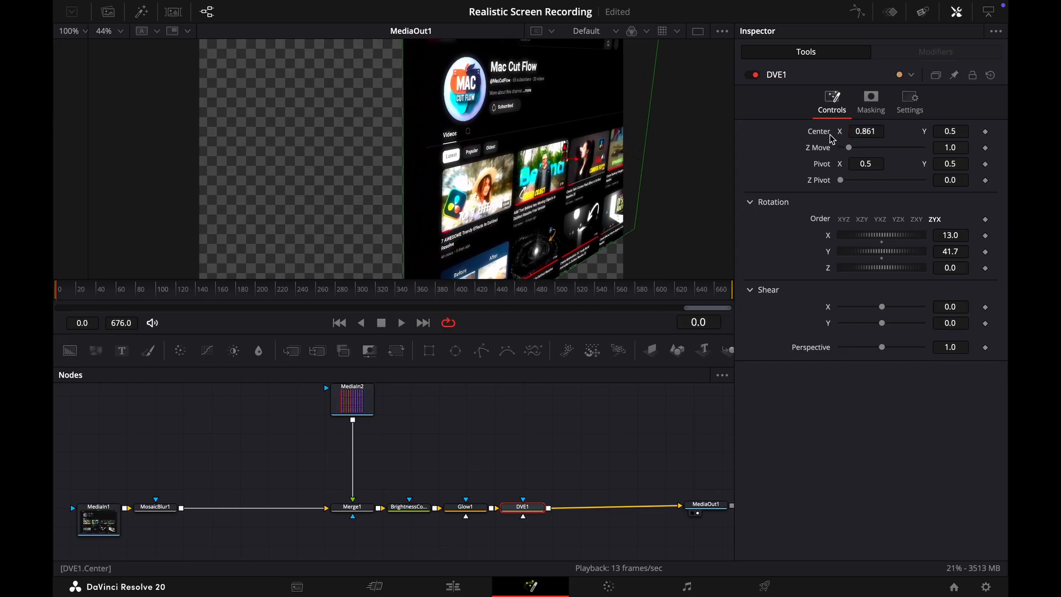
{"action": "left_click_drag", "start_coordinate": [854, 150], "coordinate": [850, 159]}
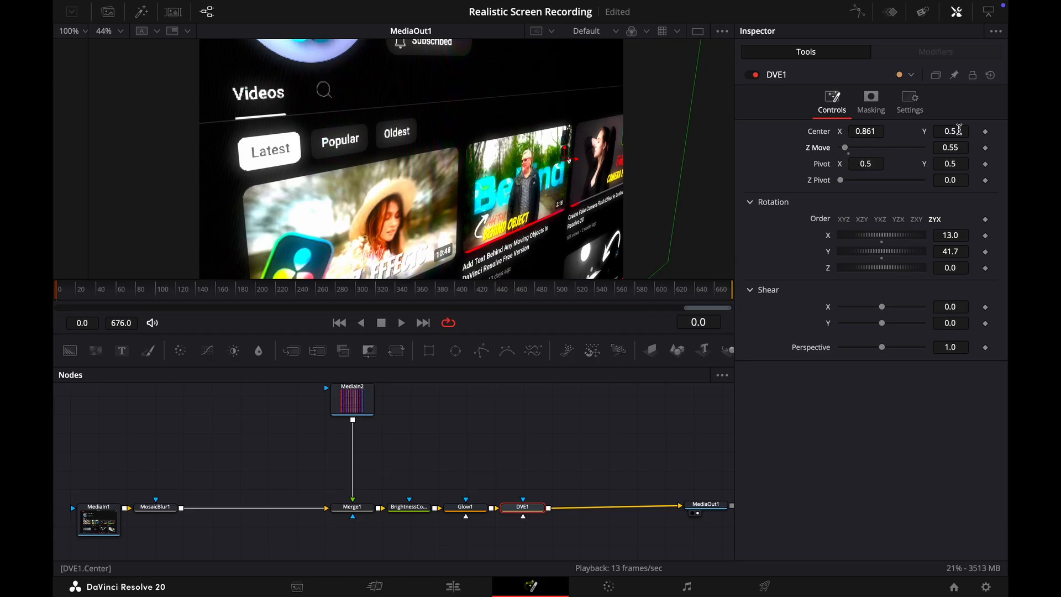
{"action": "mouse_move", "coordinate": [959, 128]}
{"action": "left_mouse_down"}
{"action": "mouse_move", "coordinate": [721, 131]}
{"action": "mouse_move", "coordinate": [962, 134]}
{"action": "mouse_move", "coordinate": [944, 130]}
{"action": "left_mouse_up"}
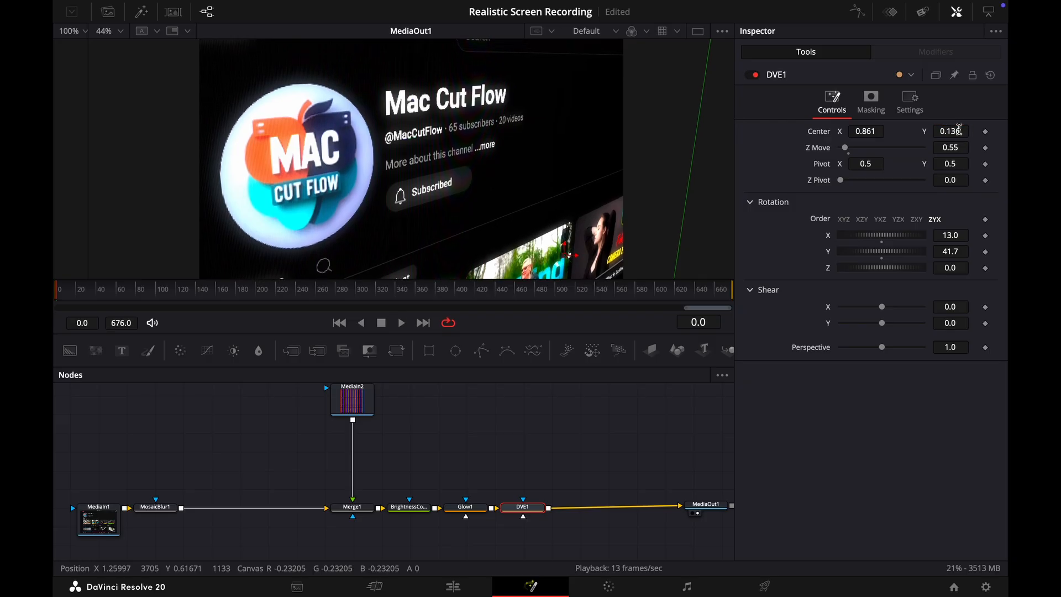
- Keyframe the DVE's Center and Z Move at frame 0, and move the playhead to the last frame, 676
{"action": "left_click", "coordinate": [985, 131]}
{"action": "left_click", "coordinate": [985, 148]}
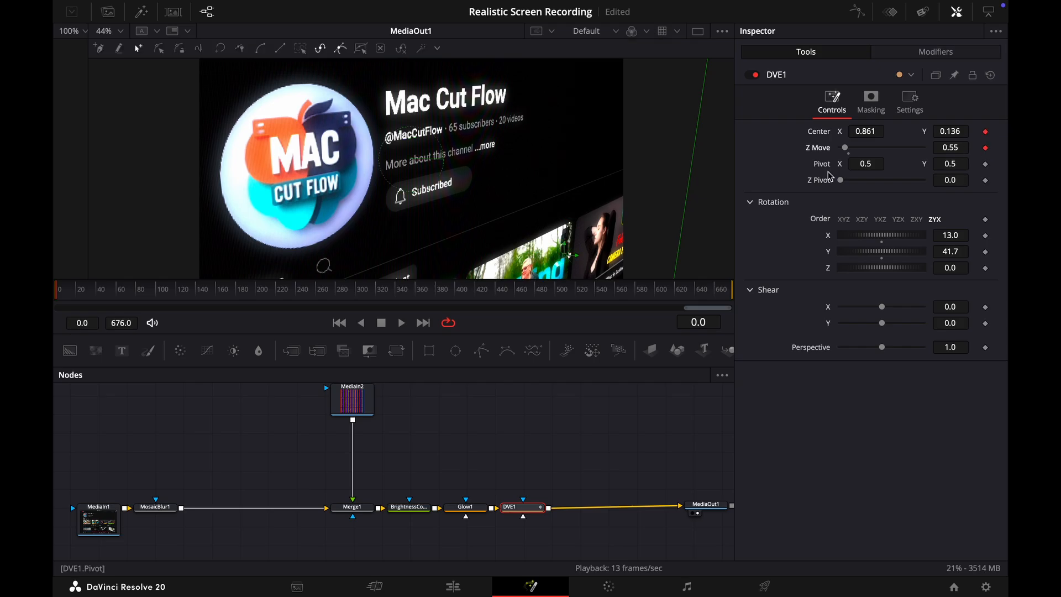
{"action": "left_click_drag", "start_coordinate": [61, 293], "coordinate": [763, 267]}
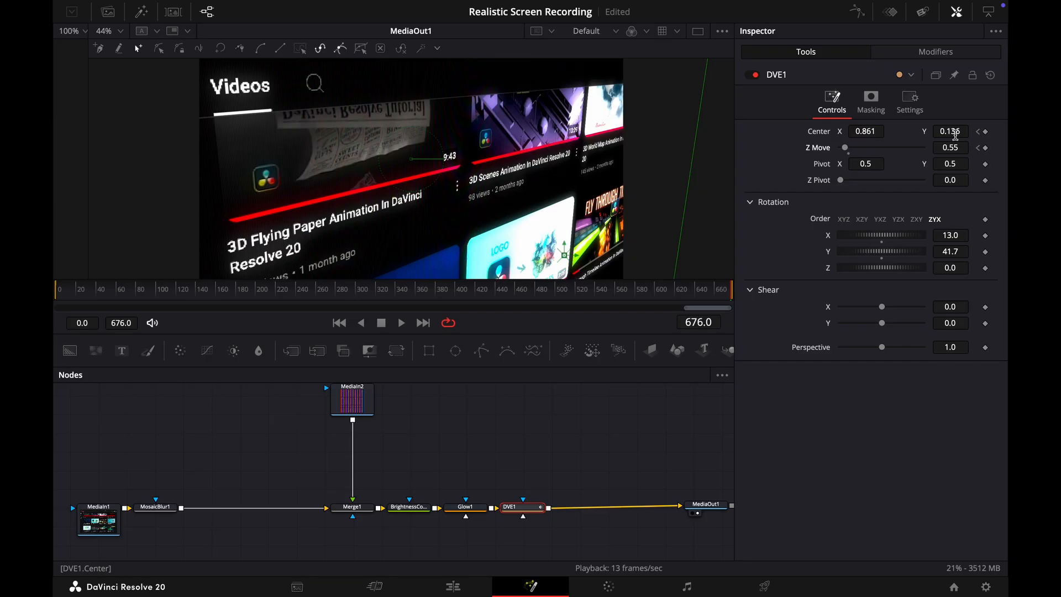
- Set the DVE's Center Y to about 0.525 at frame 676 to bring the lower video thumbnails into view
{"action": "left_click_drag", "start_coordinate": [955, 134], "coordinate": [751, 123]}
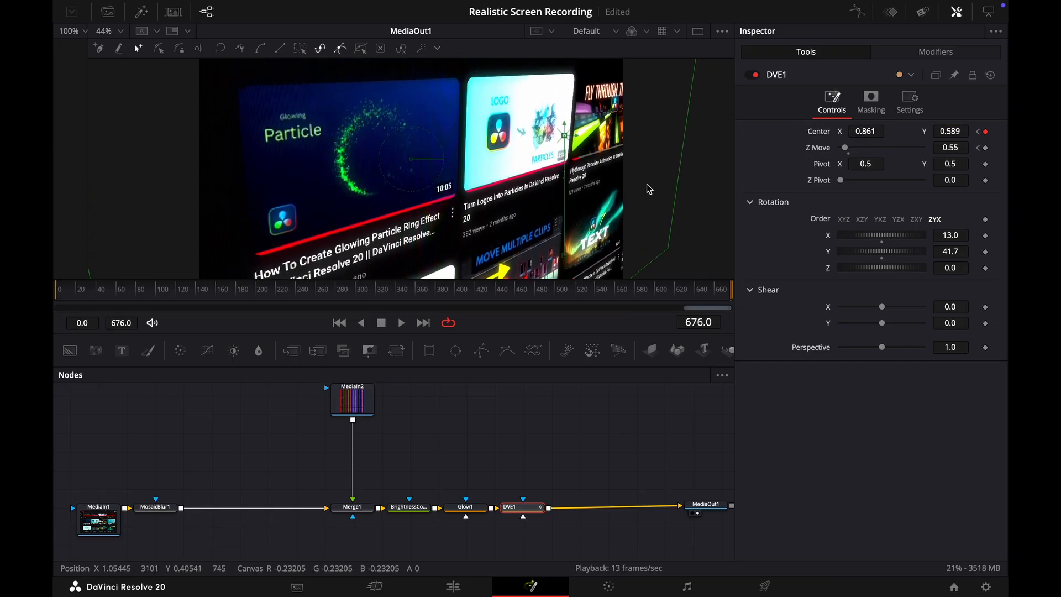
{"action": "scroll", "coordinate": [649, 184], "scroll_direction": "down", "scroll_amount": 3}
{"action": "left_click_drag", "start_coordinate": [950, 131], "coordinate": [915, 124]}
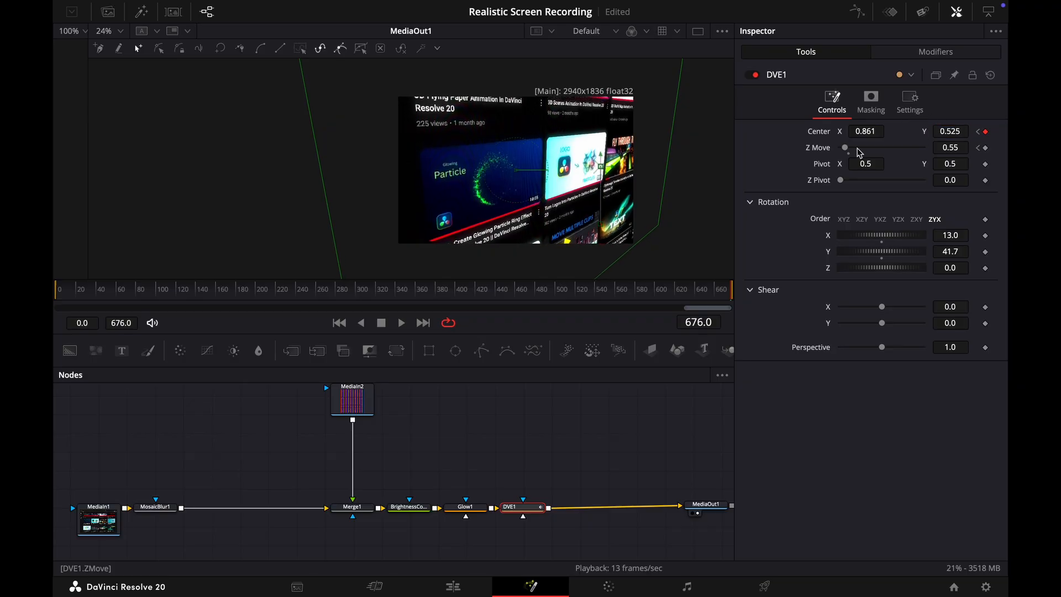
{"action": "scroll", "coordinate": [706, 185], "scroll_direction": "up", "scroll_amount": 3}
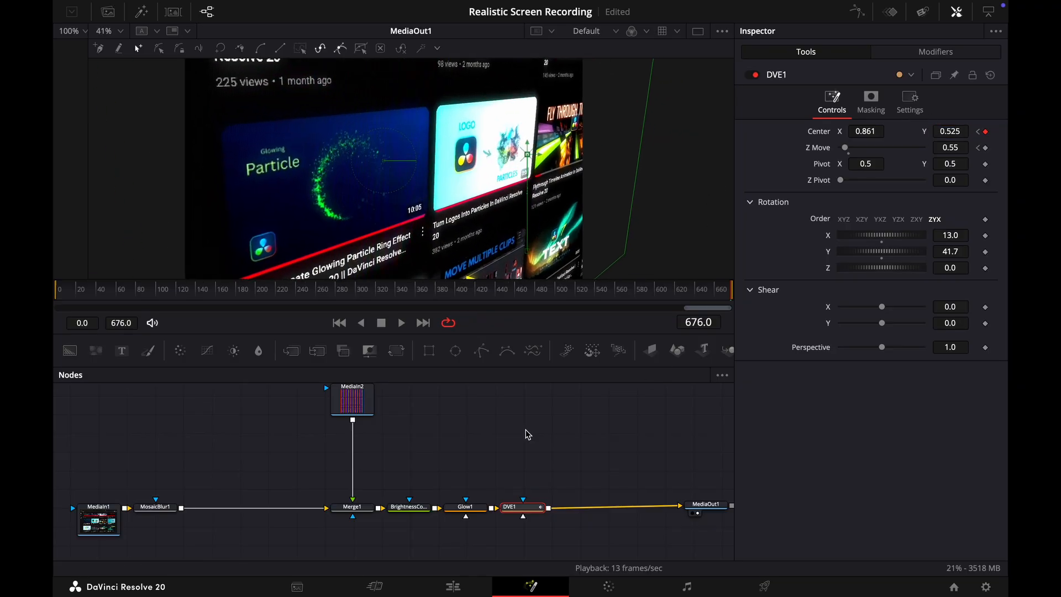
- Display all DVE1 animation curves in the Spline editor, fitted to view, and smooth all their keyframes
{"action": "left_click", "coordinate": [858, 12]}
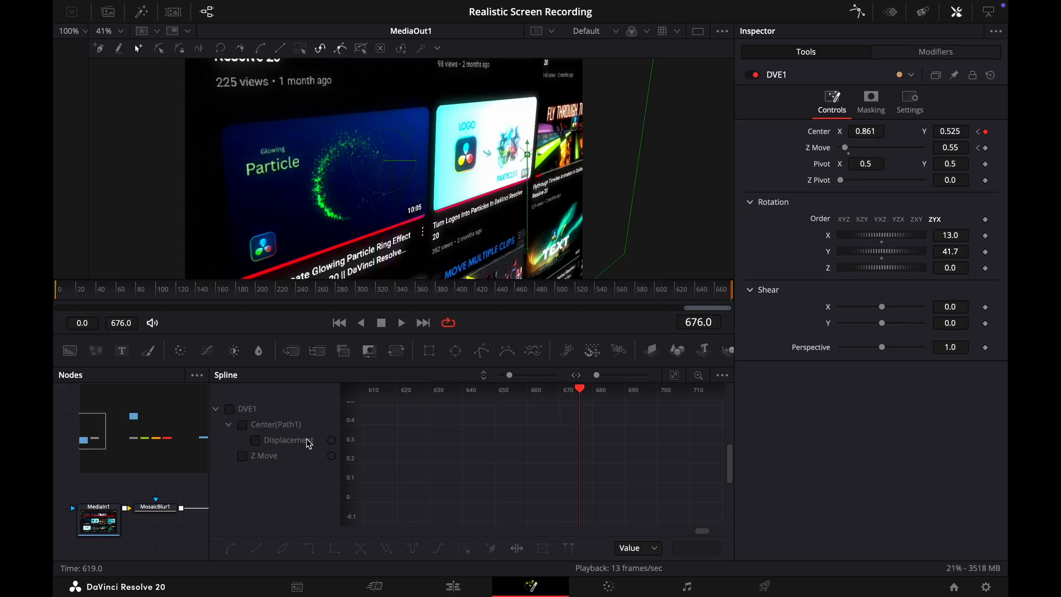
{"action": "left_click", "coordinate": [230, 410]}
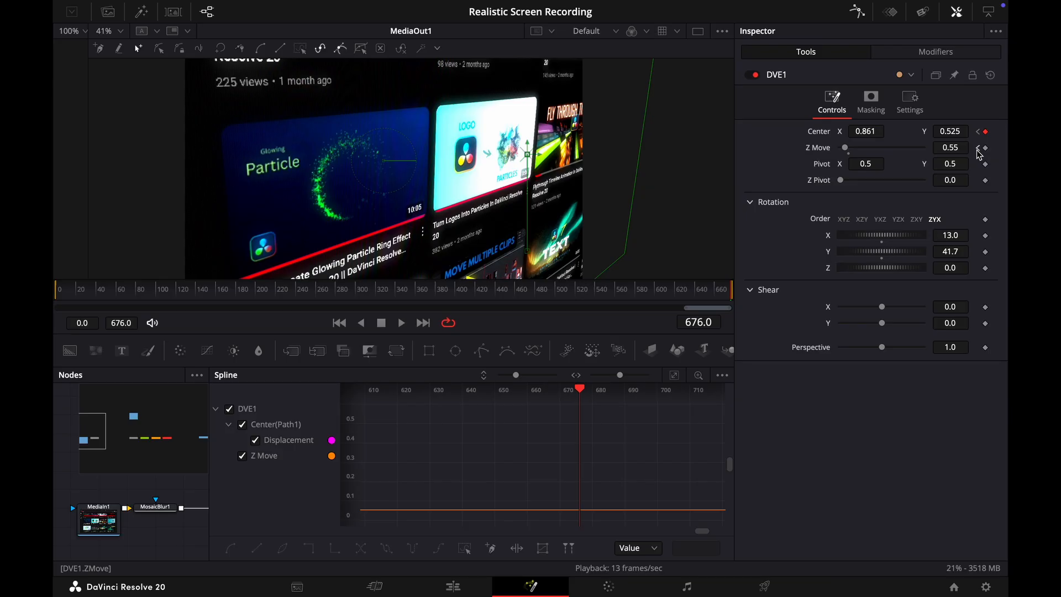
{"action": "key", "text": "Home"}
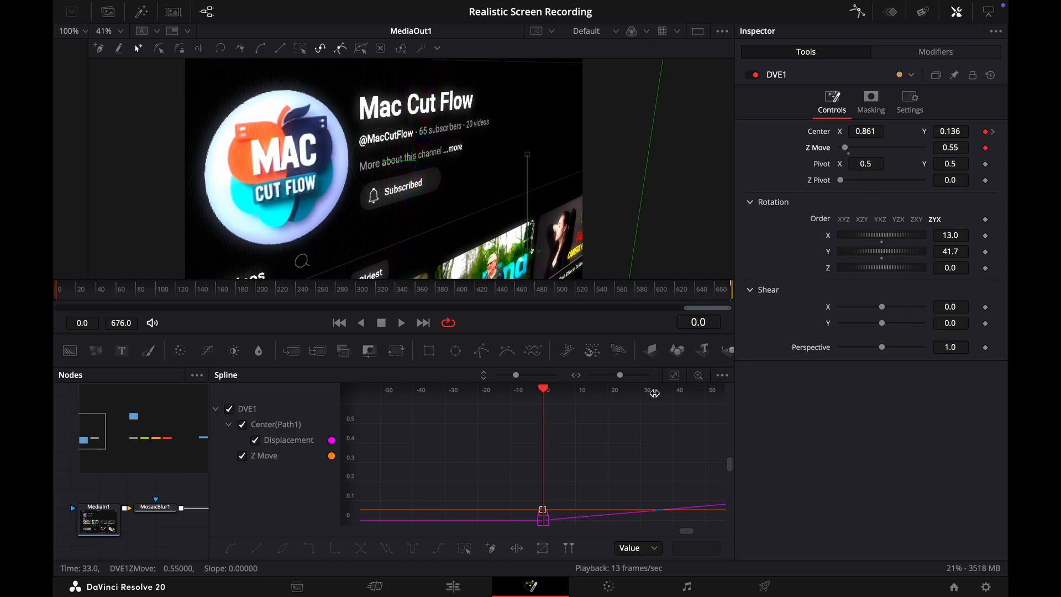
{"action": "key", "text": "ctrl+f"}
{"action": "left_click_drag", "start_coordinate": [713, 409], "coordinate": [239, 591]}
{"action": "key", "text": "s"}
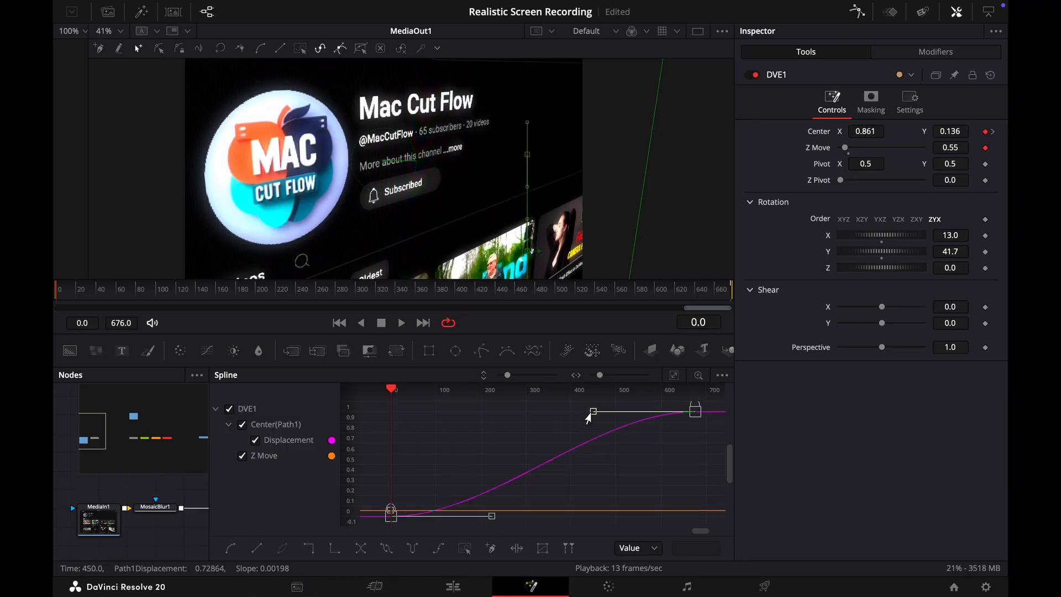
- Extend the last Displacement keyframe's ease handle back to about frame 332, and return to the Edit page
{"action": "left_click_drag", "start_coordinate": [590, 414], "coordinate": [537, 415]}
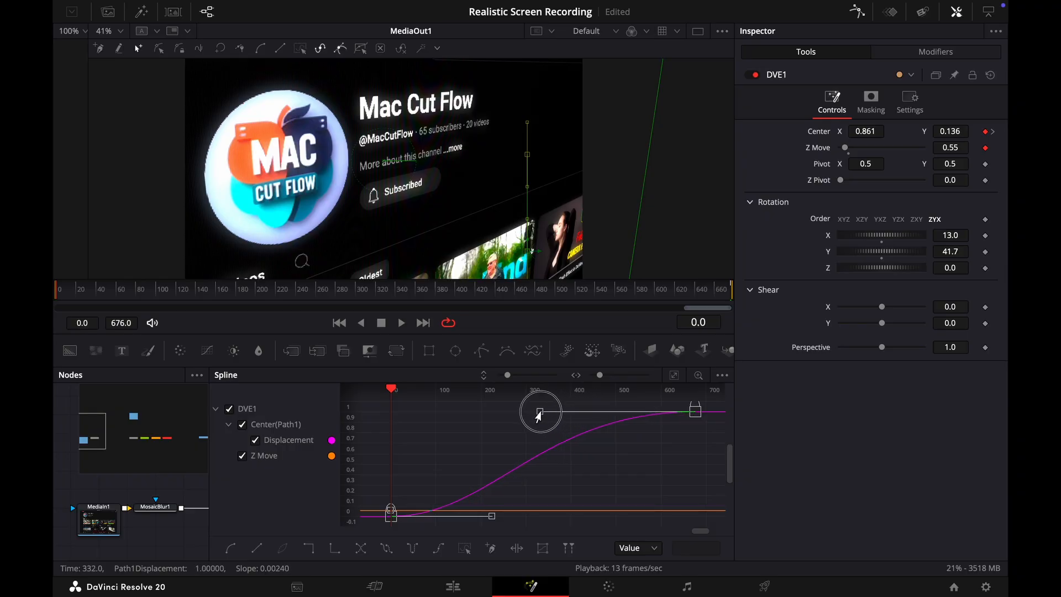
{"action": "left_click", "coordinate": [858, 15]}
{"action": "left_click", "coordinate": [453, 586]}
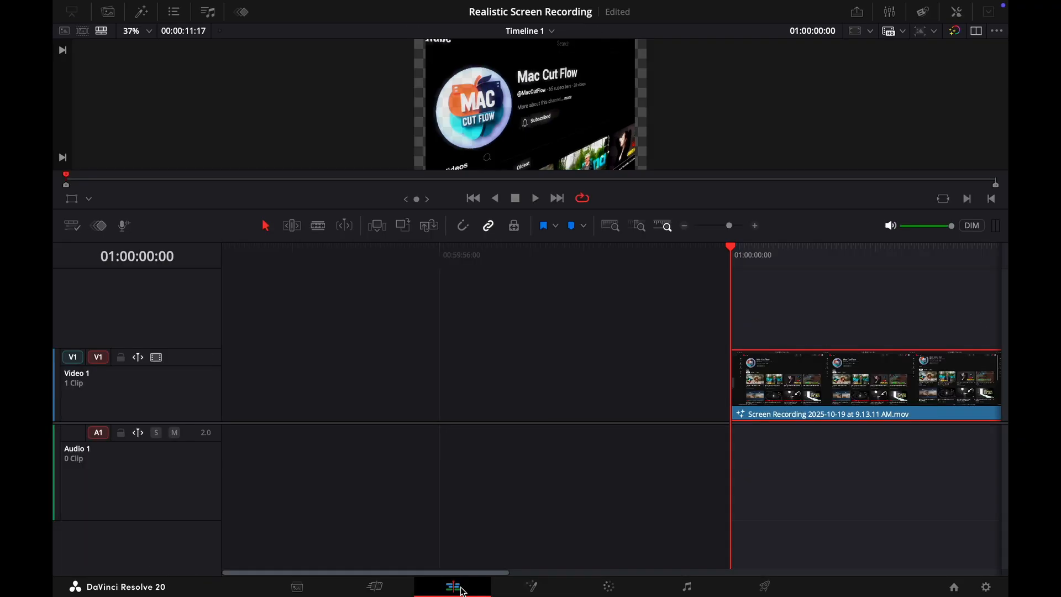